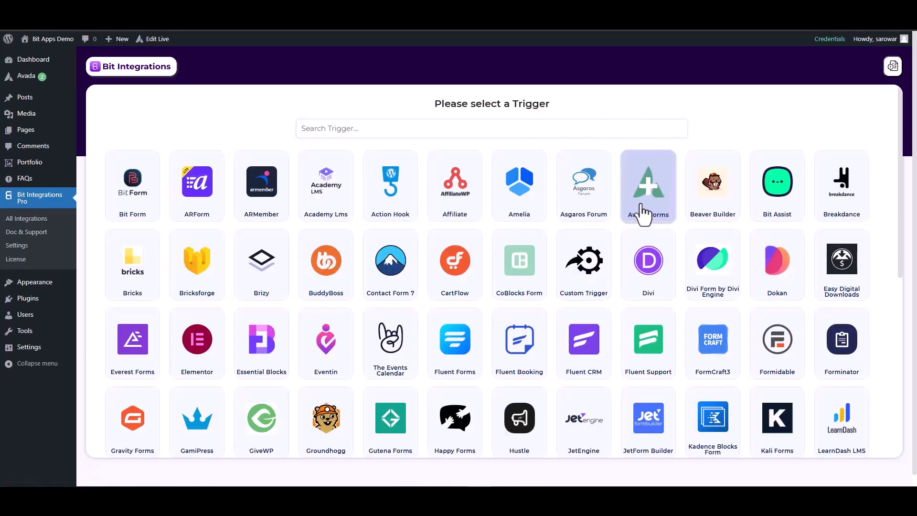
# - Choose Avada Forms as the trigger for the new integration
pyautogui.click(642, 212)
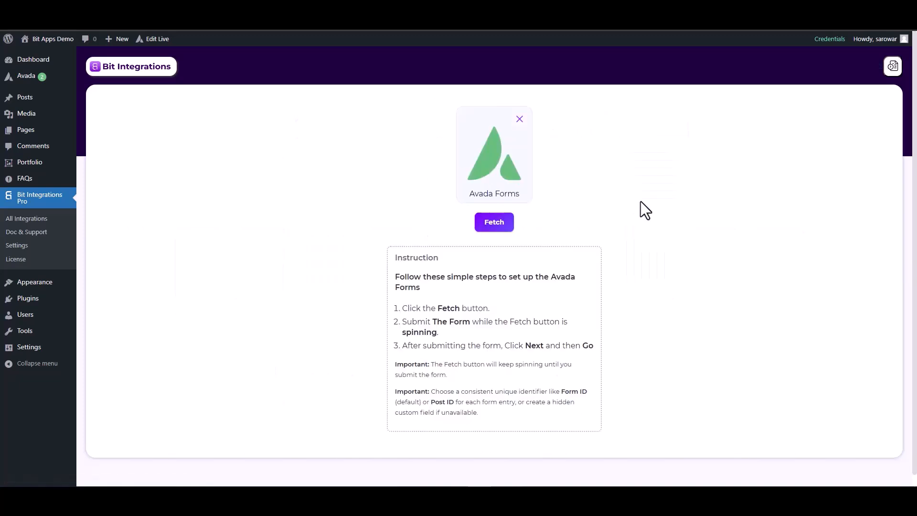
# - Start fetching, then submit a test Avada entry with name, email and number 125563
pyautogui.click(497, 223)
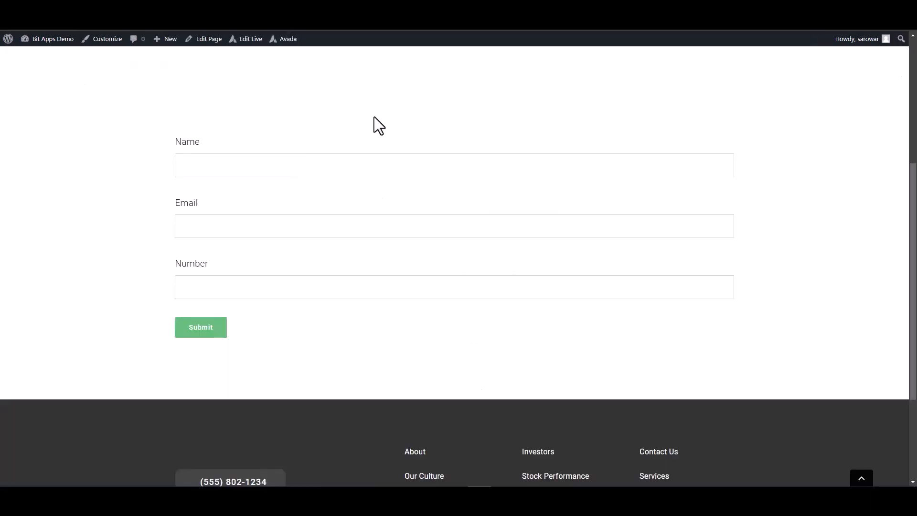
pyautogui.click(508, 219)
pyautogui.click(549, 286)
pyautogui.write('125563')
pyautogui.click(196, 328)
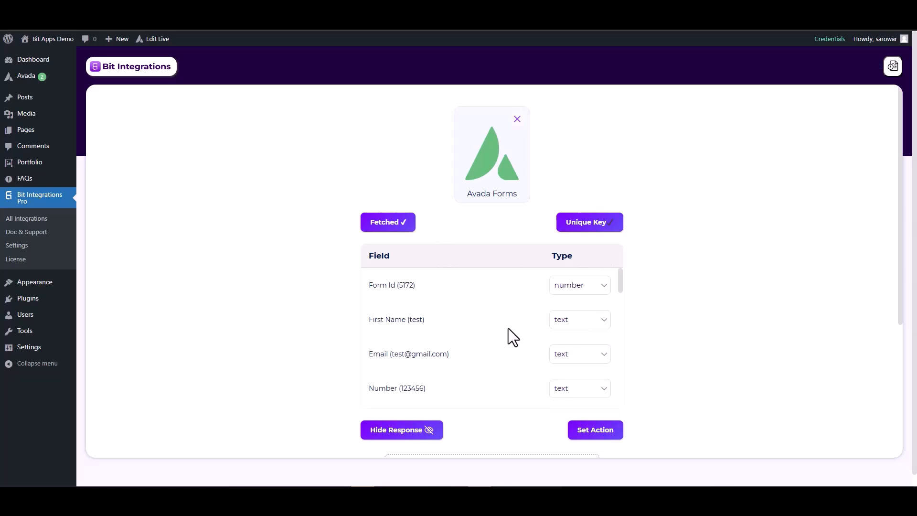
# - Change the Email row's type to email and the Number row's type to number
pyautogui.click(562, 359)
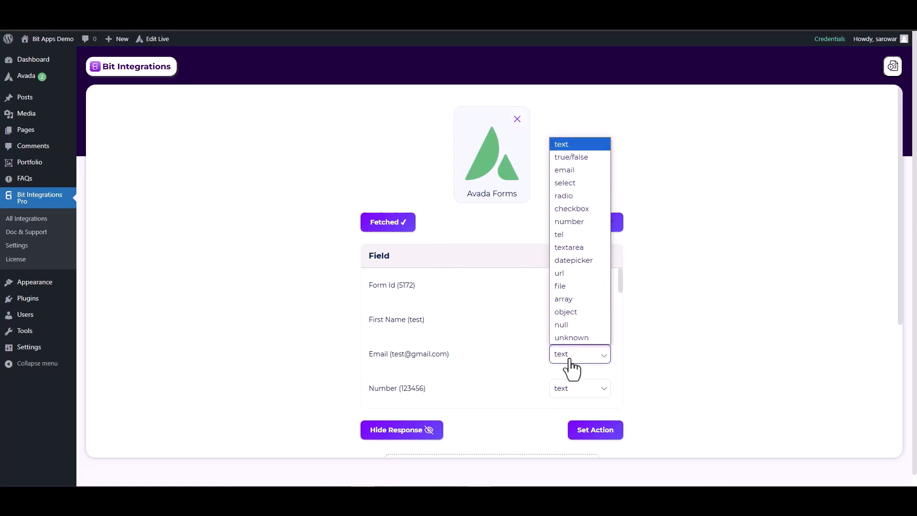
pyautogui.click(564, 170)
pyautogui.scroll(-2, 573, 337)
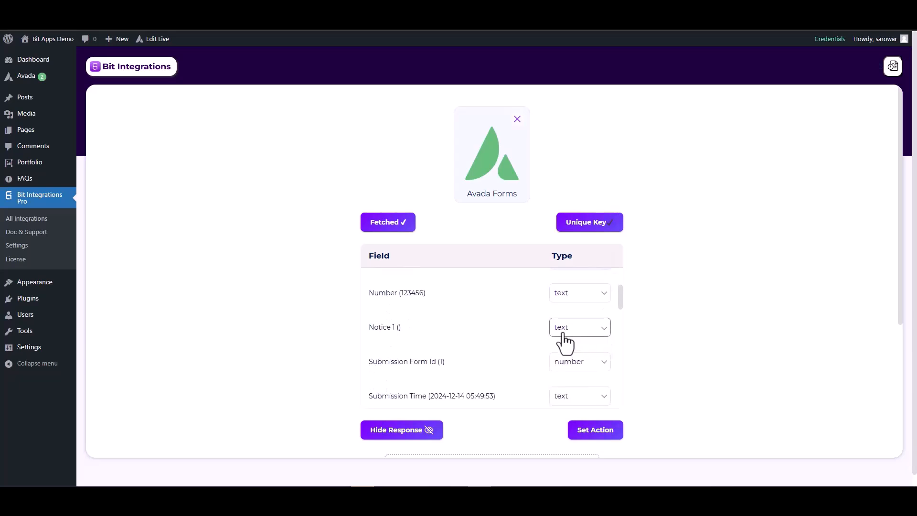
pyautogui.click(558, 298)
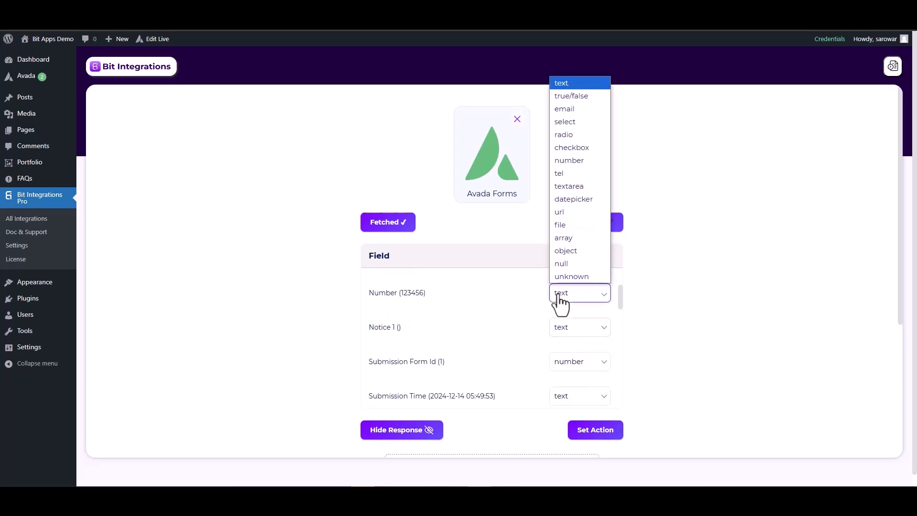
pyautogui.click(568, 161)
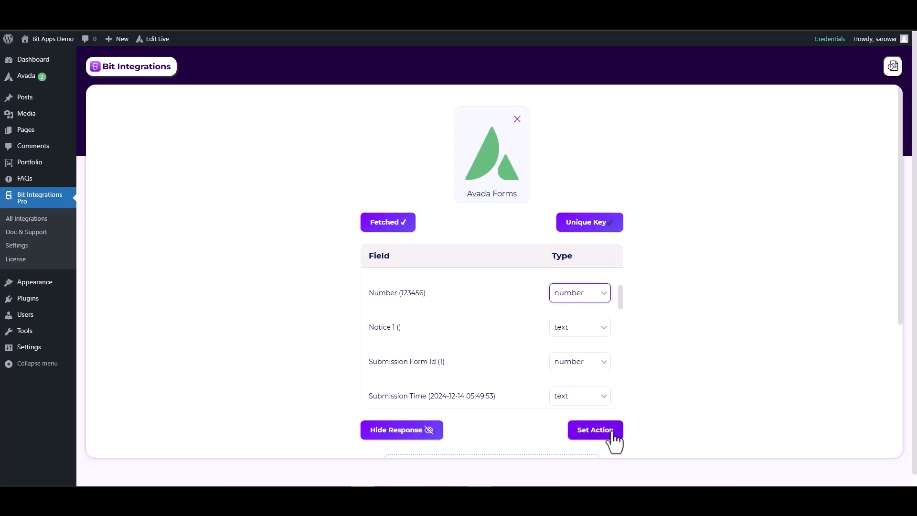
# - Search 'al', pick Albato as the action, and open the Albato Dashboard link
pyautogui.click(595, 433)
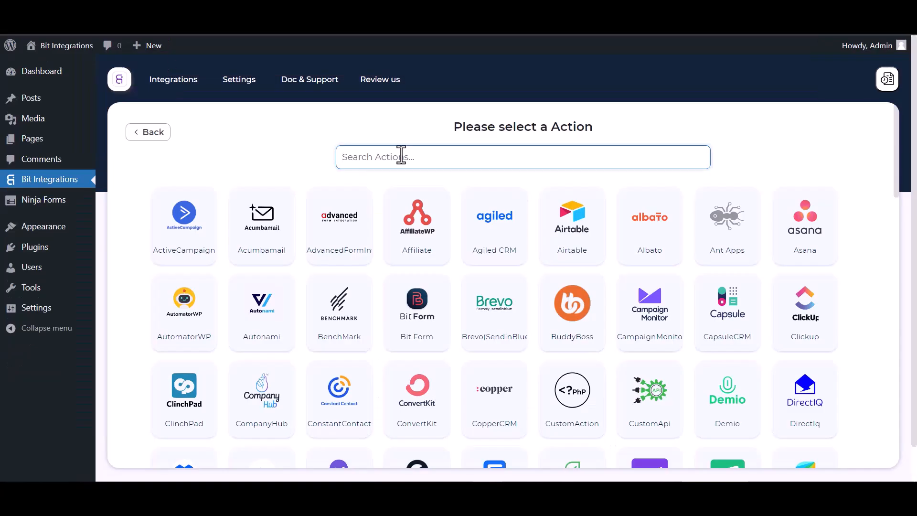
pyautogui.write('al')
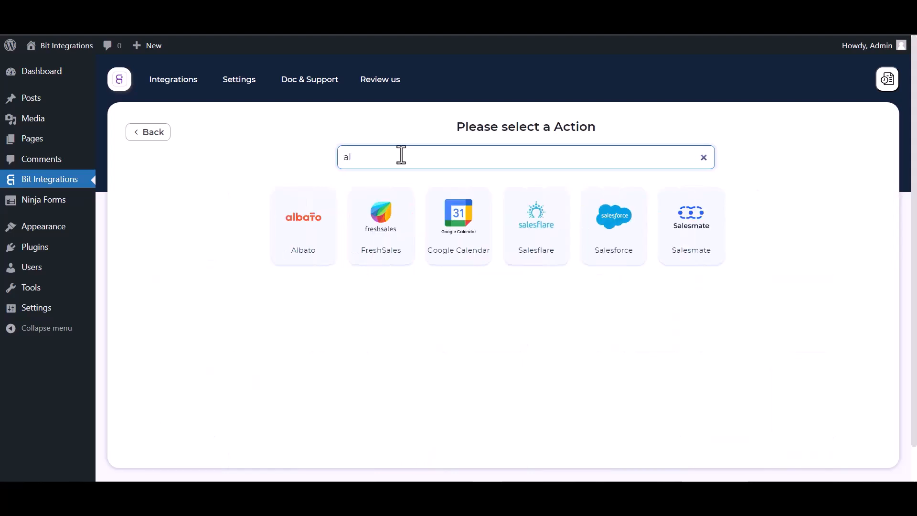
pyautogui.click(289, 205)
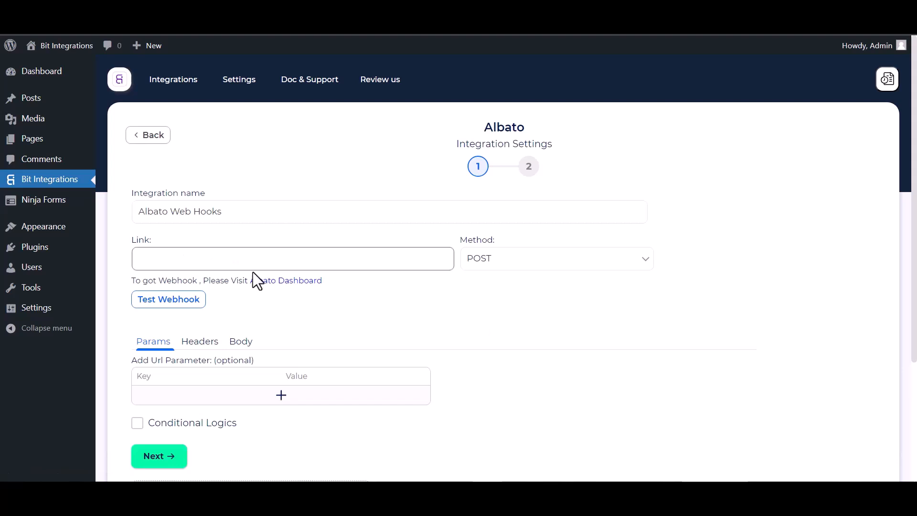
pyautogui.click(278, 283)
# - Create a new Albato automation with a Webhook 'Incoming webhook' trigger using the first connection
pyautogui.click(140, 170)
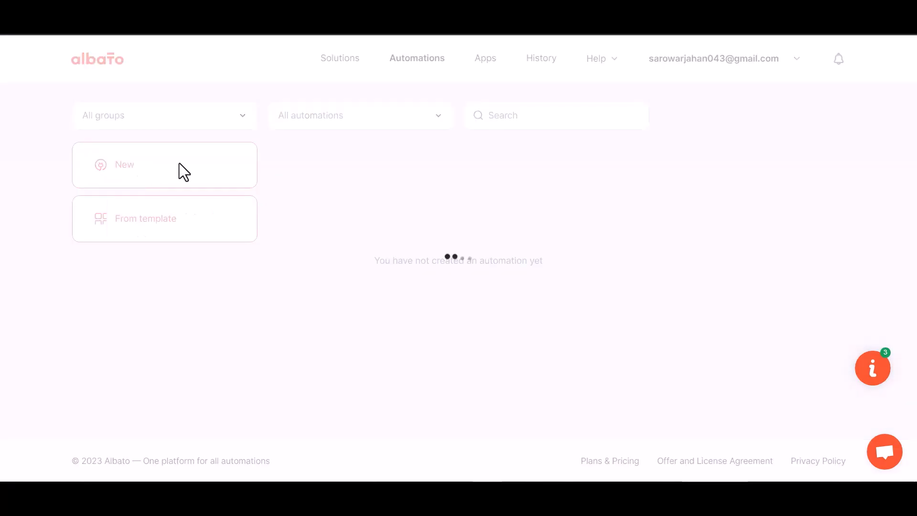
pyautogui.click(670, 257)
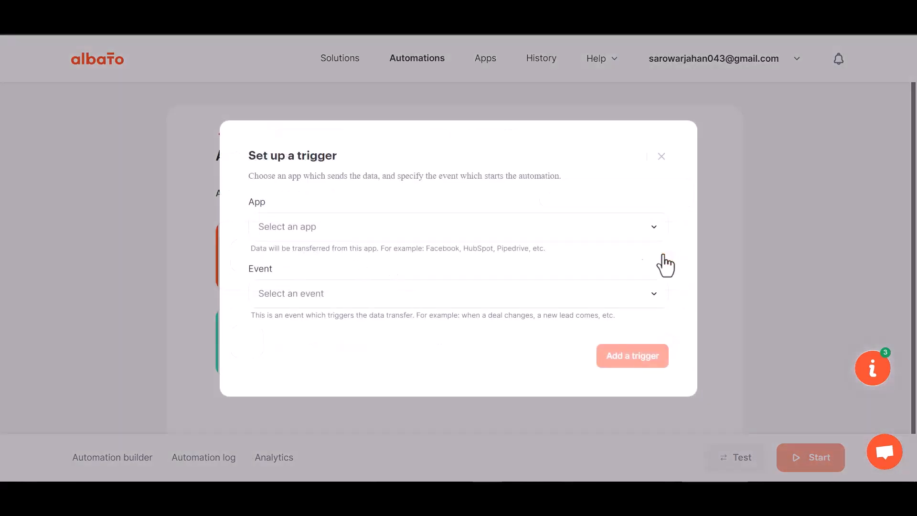
pyautogui.click(316, 235)
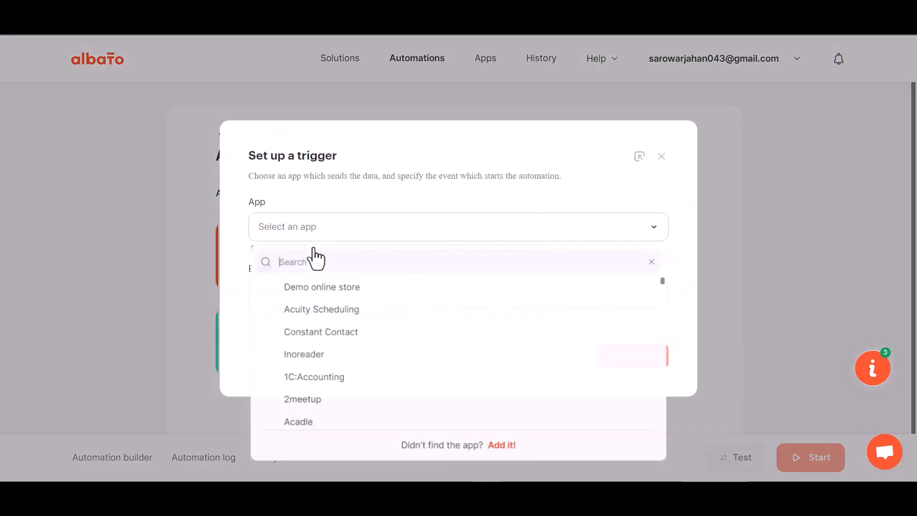
pyautogui.write('web')
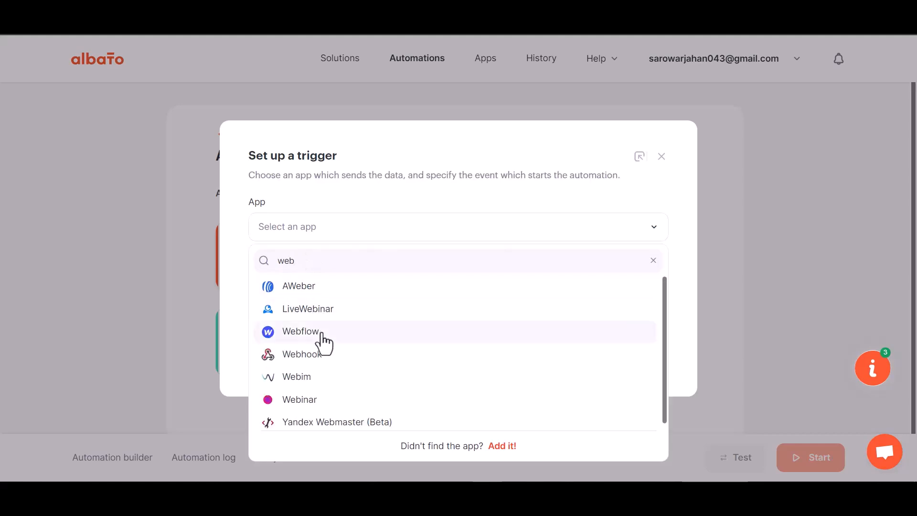
pyautogui.write('h')
pyautogui.click(321, 289)
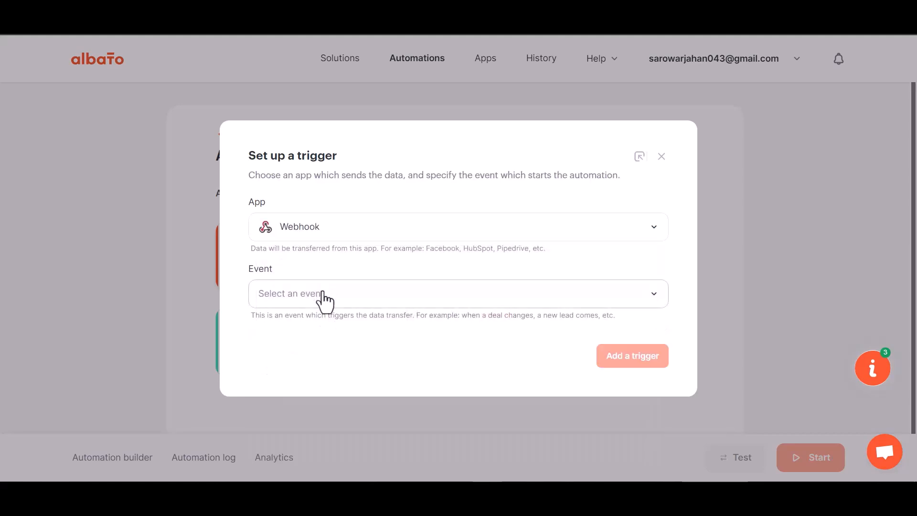
pyautogui.click(315, 296)
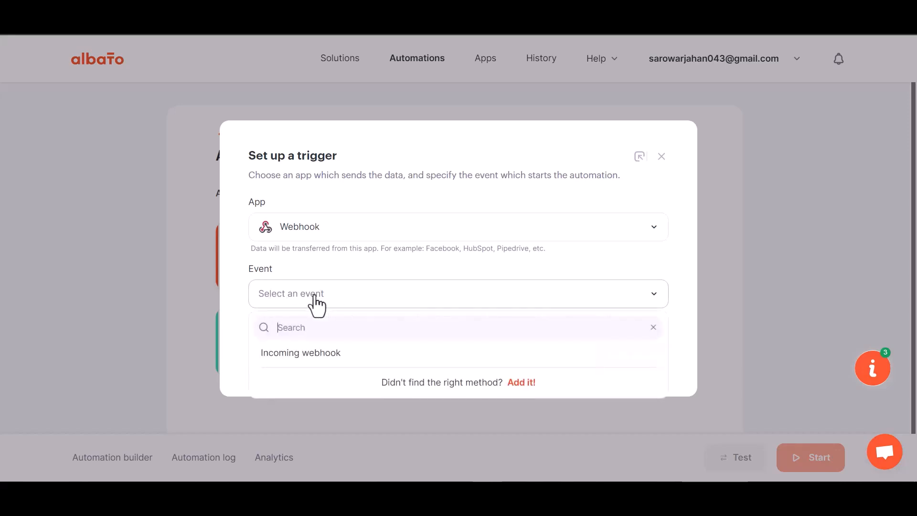
pyautogui.click(309, 359)
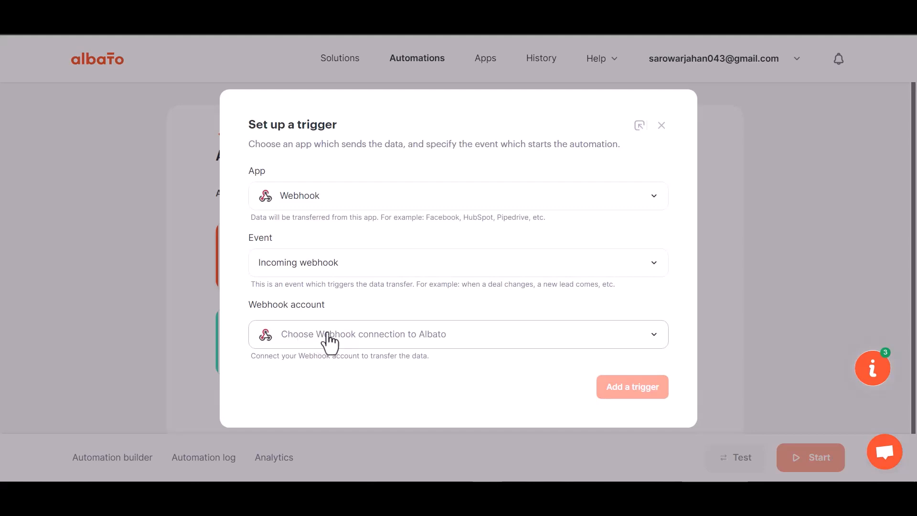
pyautogui.click(326, 338)
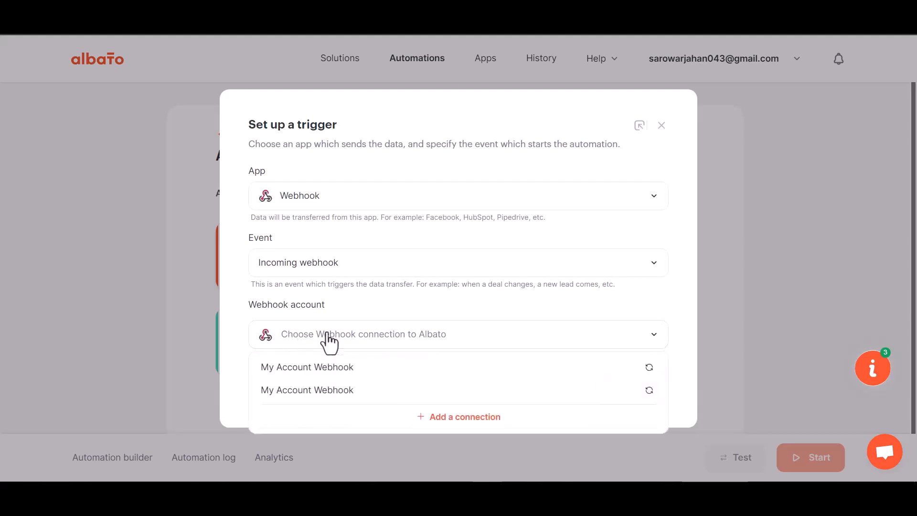
pyautogui.click(334, 374)
pyautogui.click(615, 393)
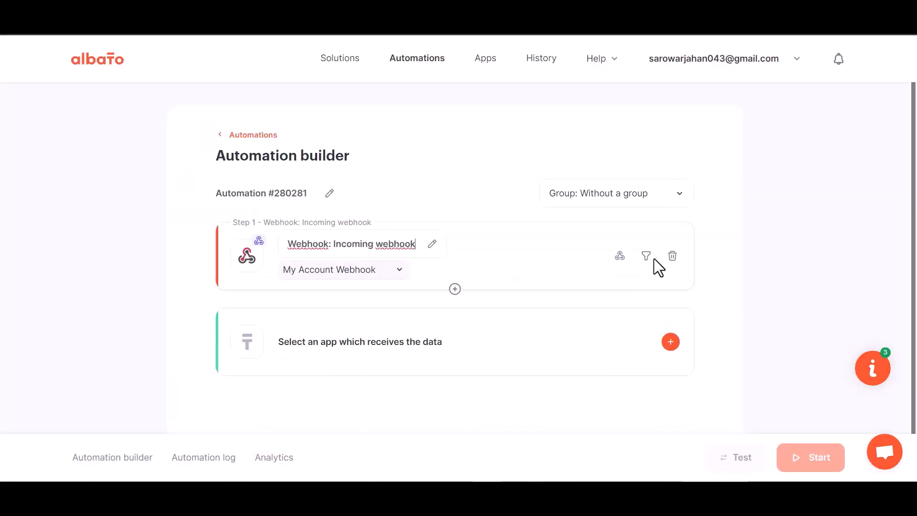
# - Copy the webhook catcher URL and set Albato waiting for incoming webhook data
pyautogui.click(620, 257)
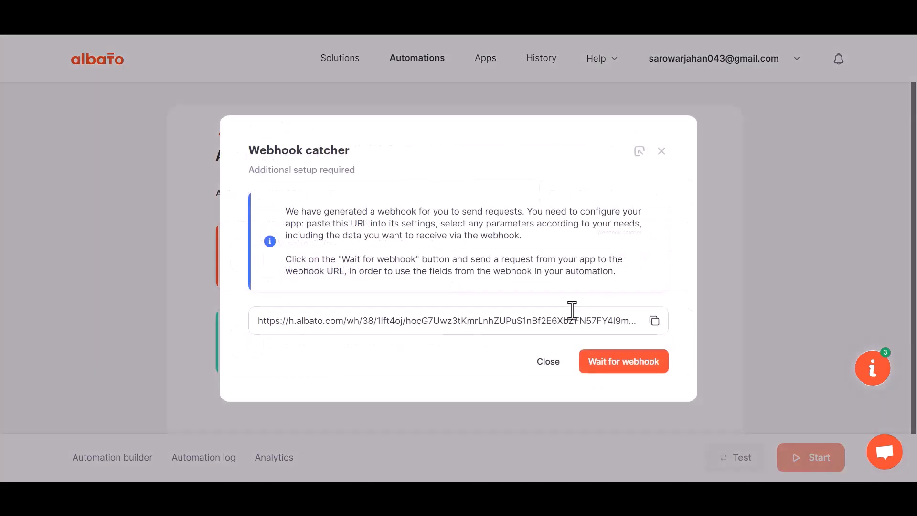
pyautogui.click(654, 320)
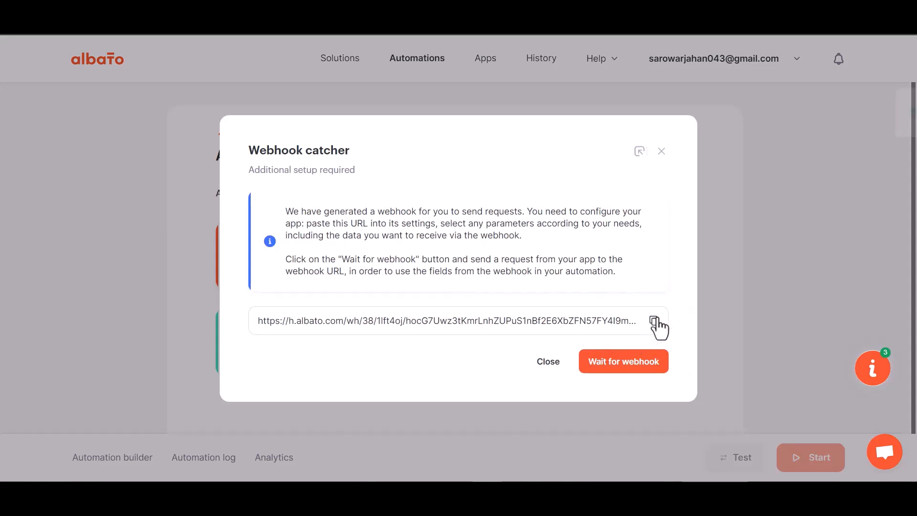
pyautogui.click(619, 363)
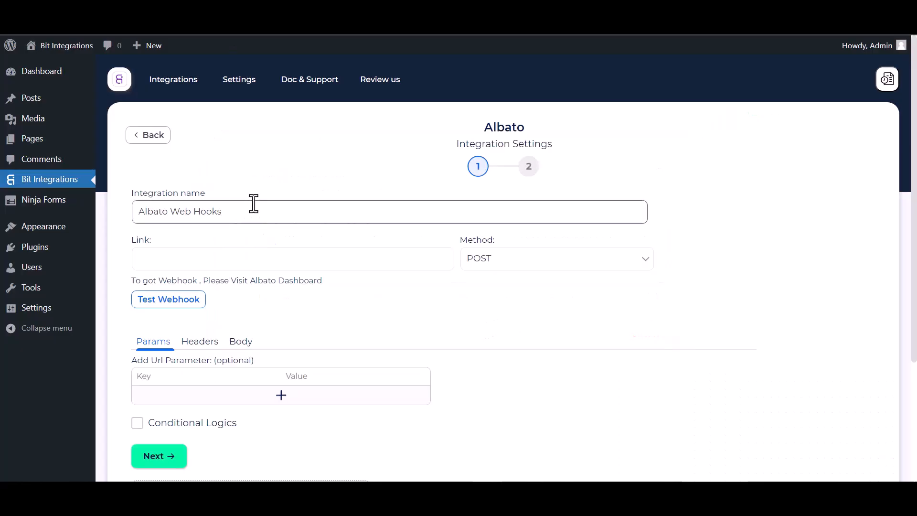
pyautogui.click(219, 265)
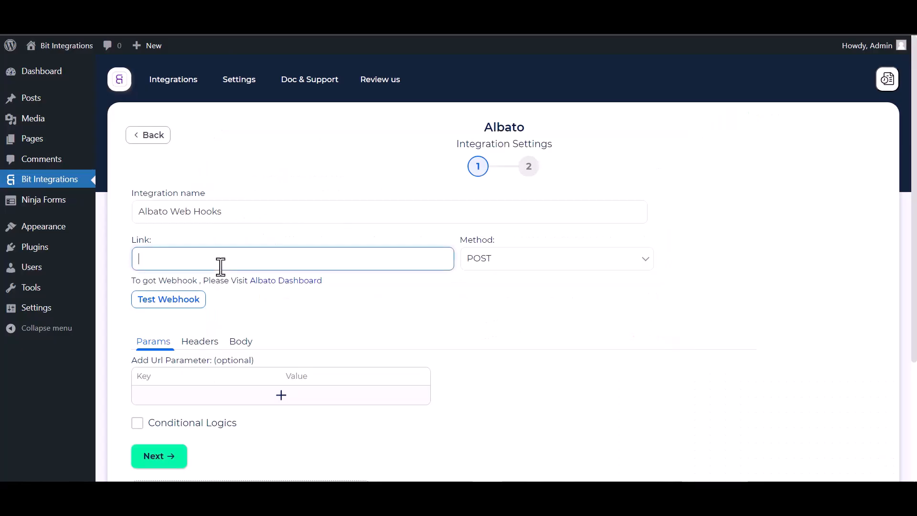
# - Paste the Albato URL into Link, send all form data, and use application/json
pyautogui.hotkey('ctrl', 'v')
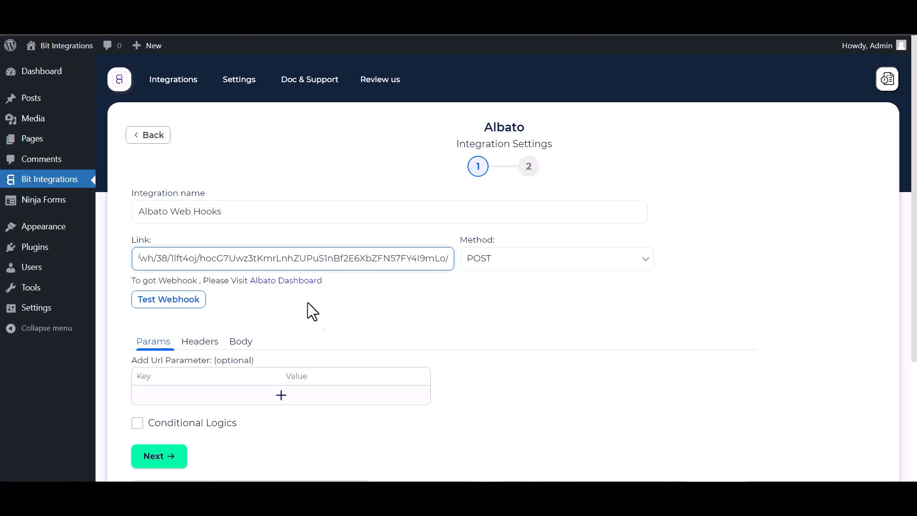
pyautogui.click(242, 344)
pyautogui.click(154, 373)
pyautogui.scroll(-1, 220, 377)
pyautogui.scroll(-3, 221, 379)
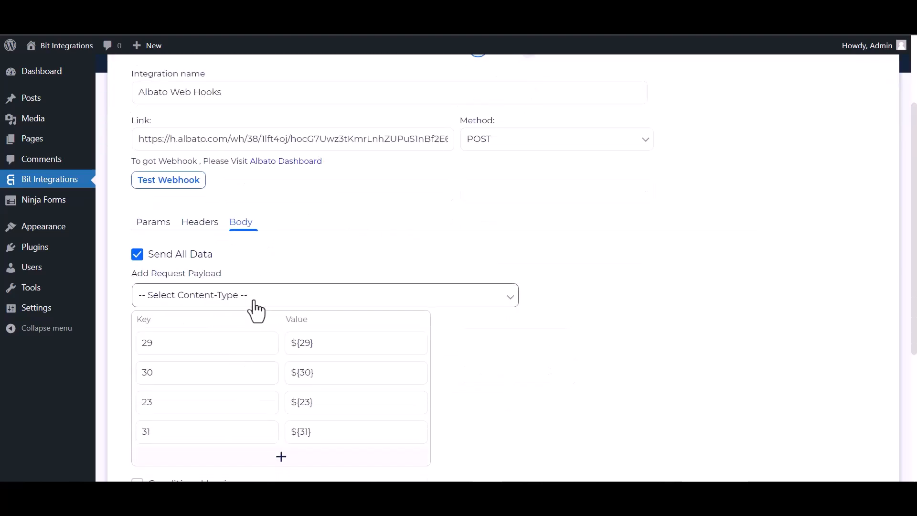
pyautogui.click(253, 301)
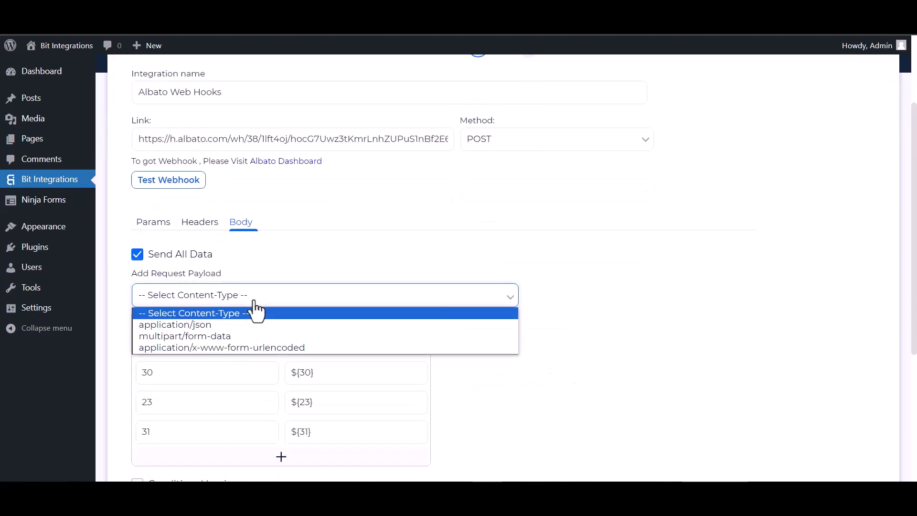
pyautogui.click(190, 326)
pyautogui.scroll(2, 201, 241)
# - Test the webhook, leave conditional logic off, and finish and save the integration
pyautogui.click(179, 240)
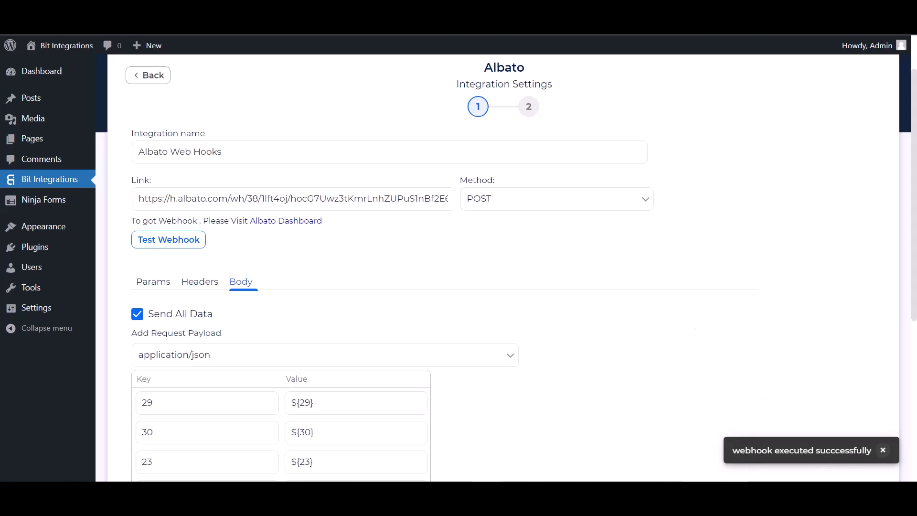
pyautogui.scroll(-5, 138, 313)
pyautogui.click(138, 309)
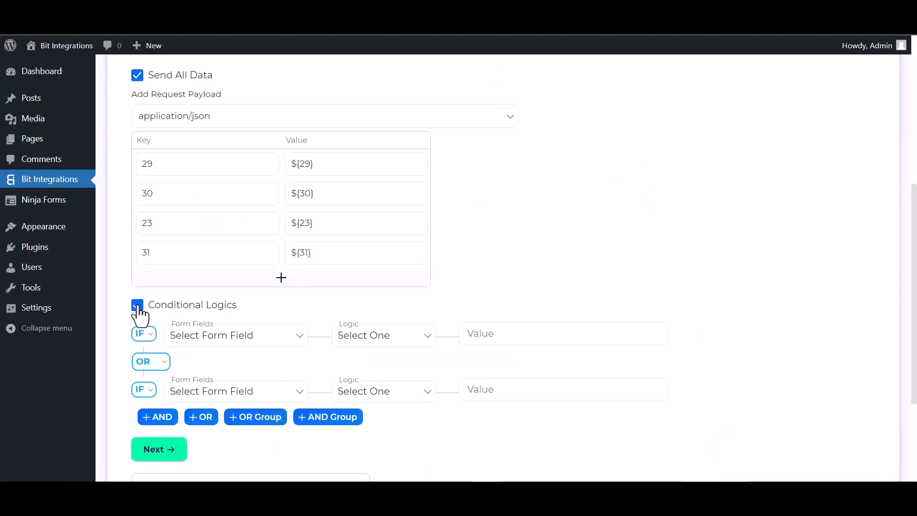
pyautogui.scroll(-1, 245, 355)
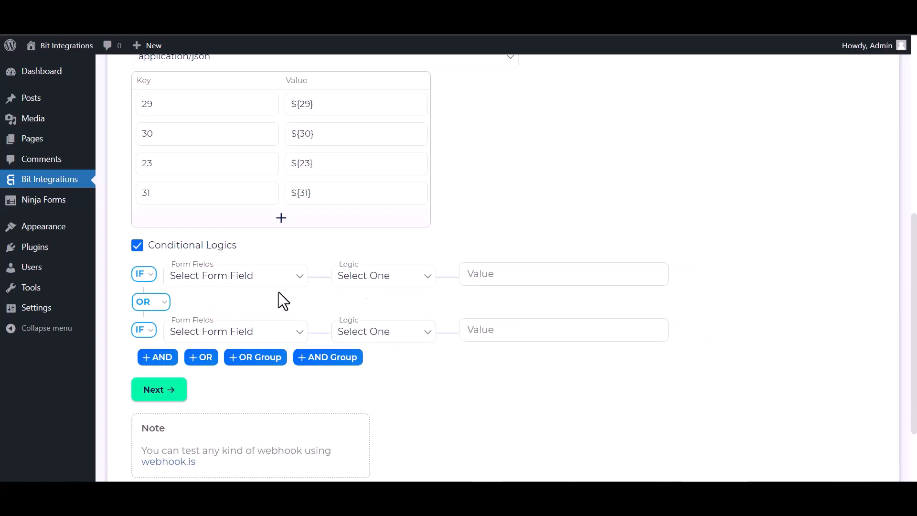
pyautogui.click(139, 247)
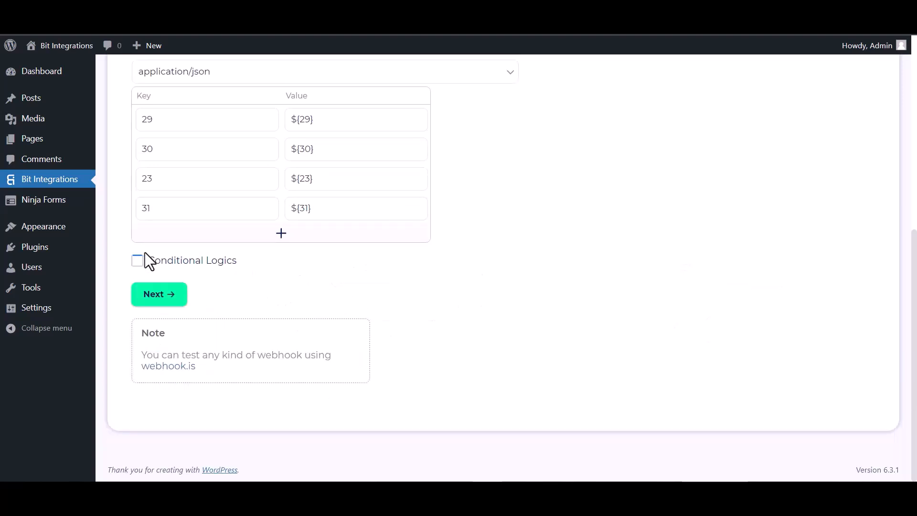
pyautogui.click(160, 300)
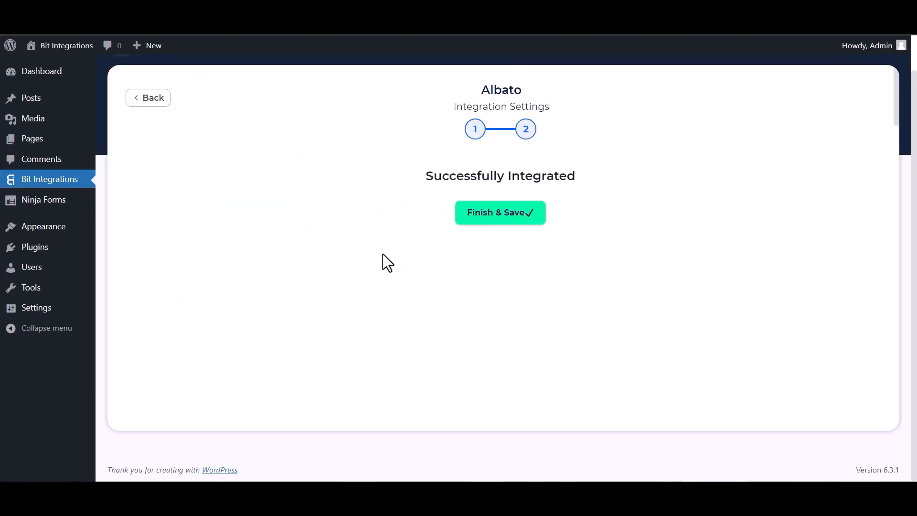
pyautogui.click(475, 220)
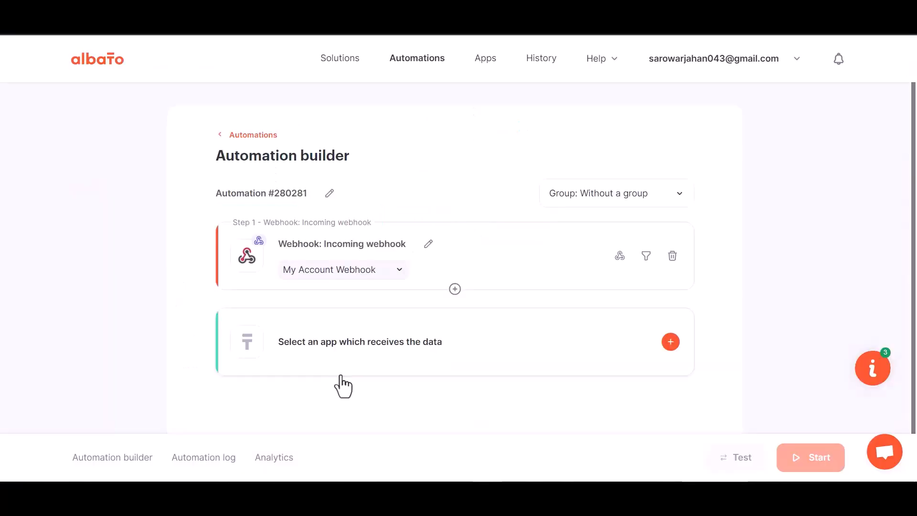
# - Add a MailChimp action step using the 'Add subscriber to the list' event
pyautogui.click(470, 356)
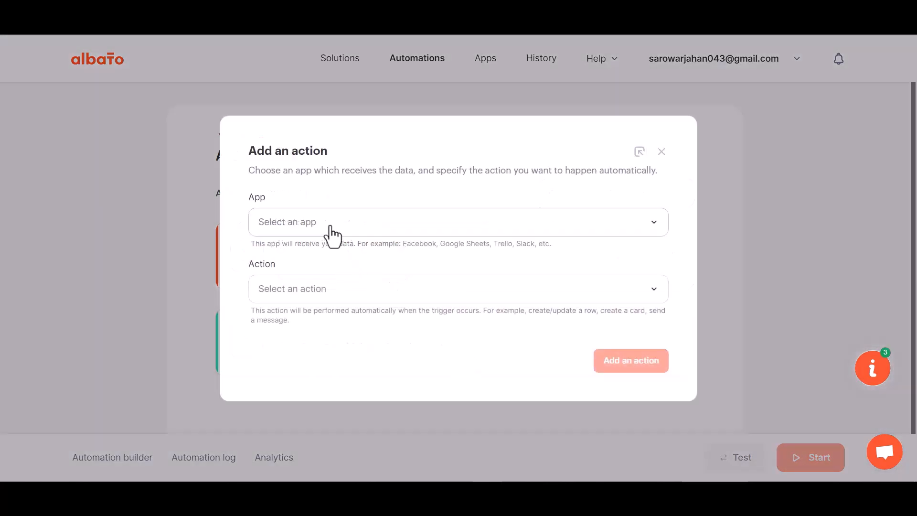
pyautogui.click(307, 253)
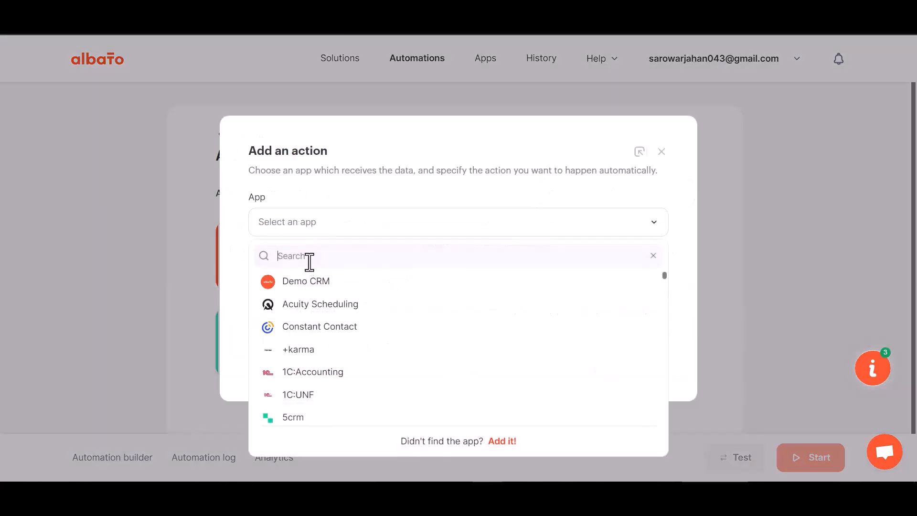
pyautogui.write('ma')
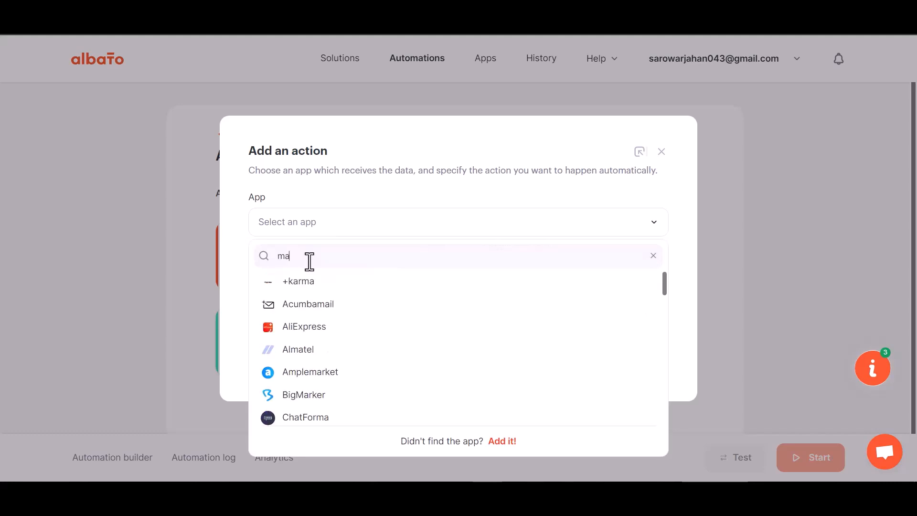
pyautogui.write('ilc')
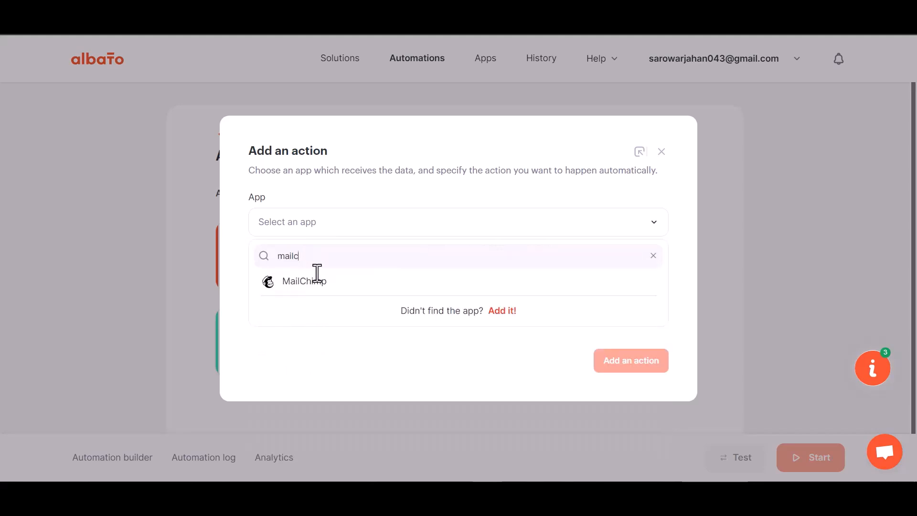
pyautogui.click(312, 283)
pyautogui.click(328, 297)
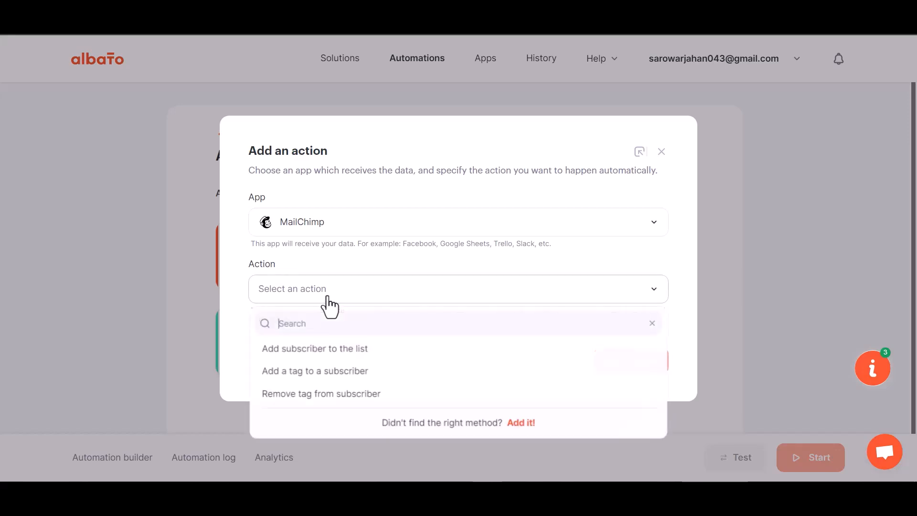
pyautogui.click(351, 356)
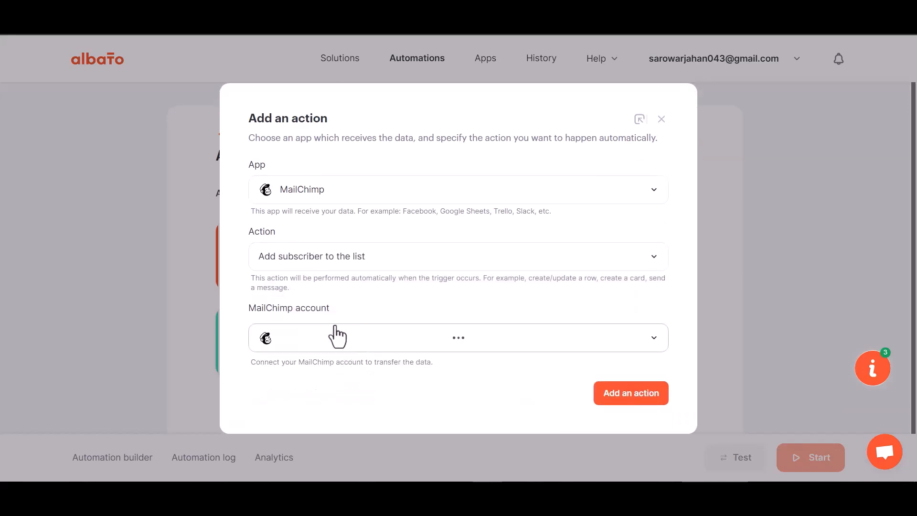
pyautogui.click(331, 309)
# - Connect a new MailChimp account by logging in and allowing Albato access
pyautogui.click(439, 341)
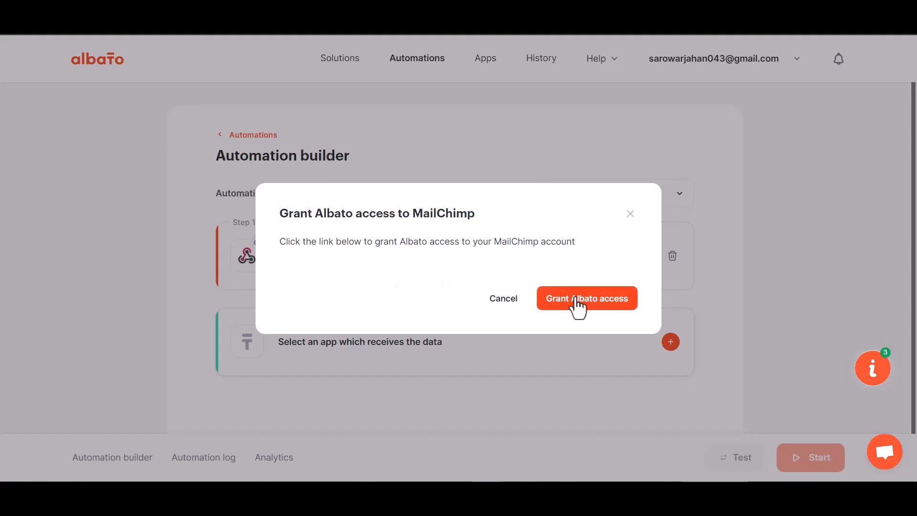
pyautogui.click(578, 299)
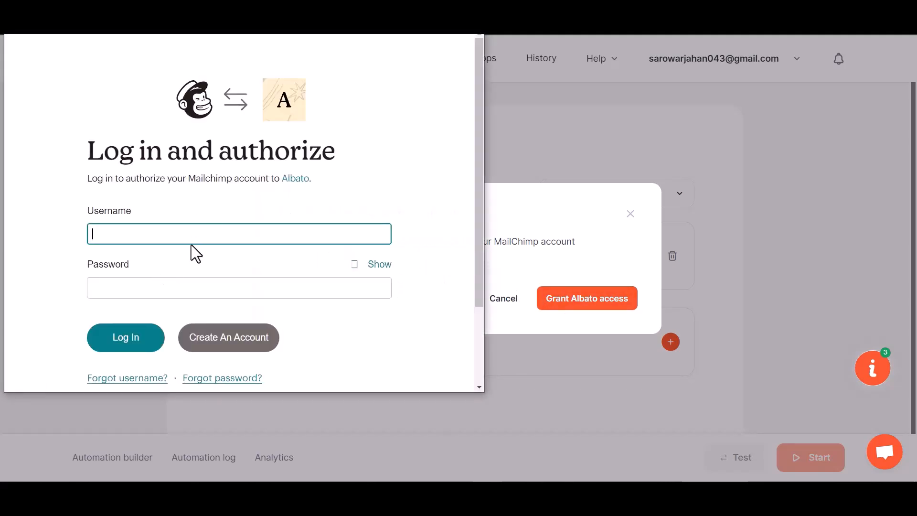
pyautogui.click(162, 331)
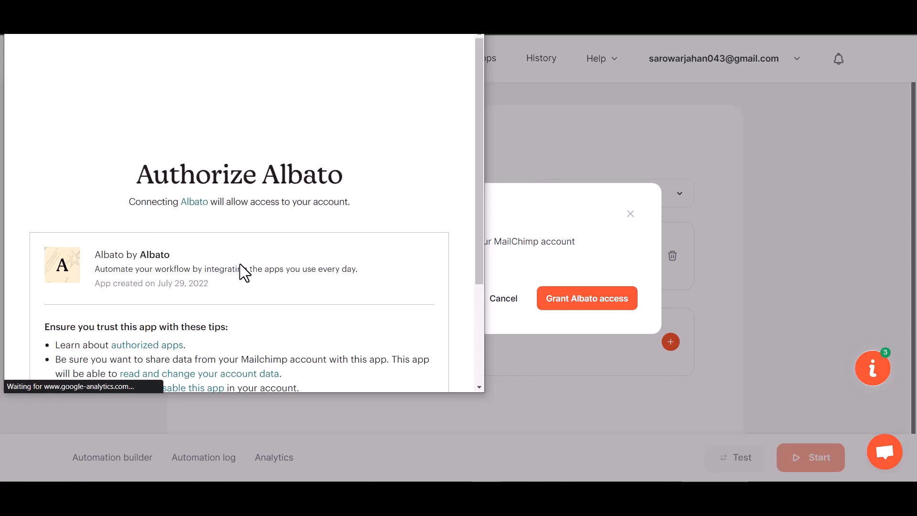
pyautogui.scroll(-3, 234, 272)
pyautogui.click(68, 352)
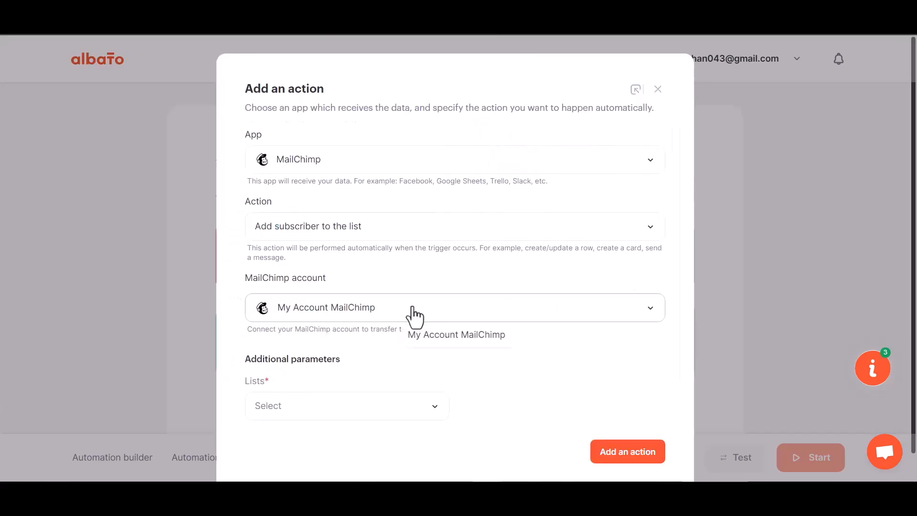
# - Select the only audience list and add the MailChimp action
pyautogui.click(350, 383)
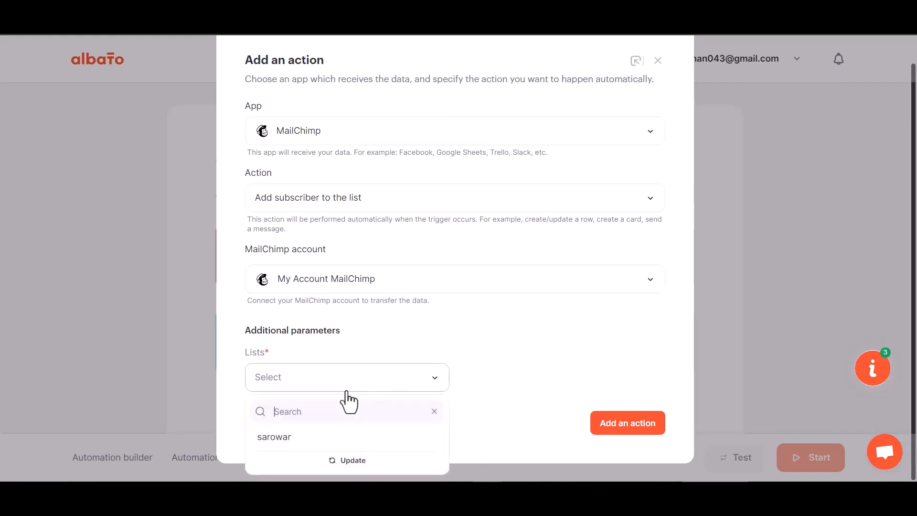
pyautogui.click(313, 437)
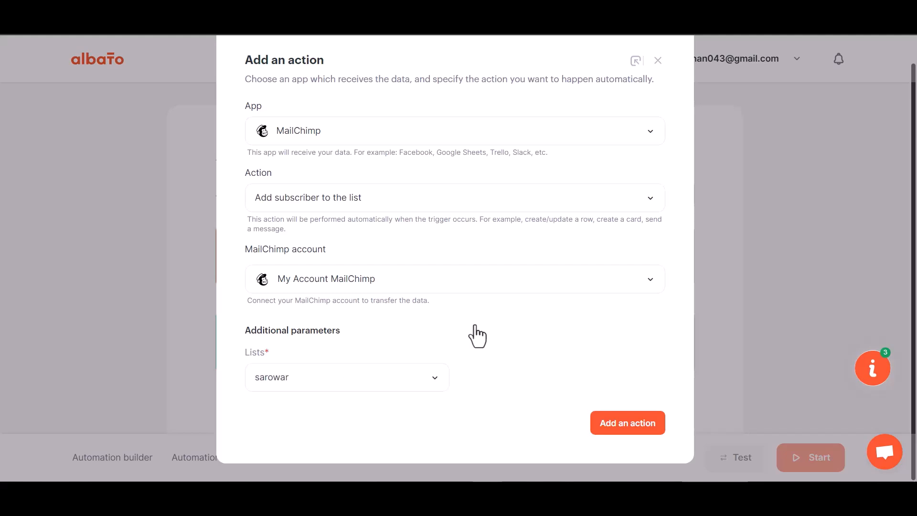
pyautogui.click(630, 424)
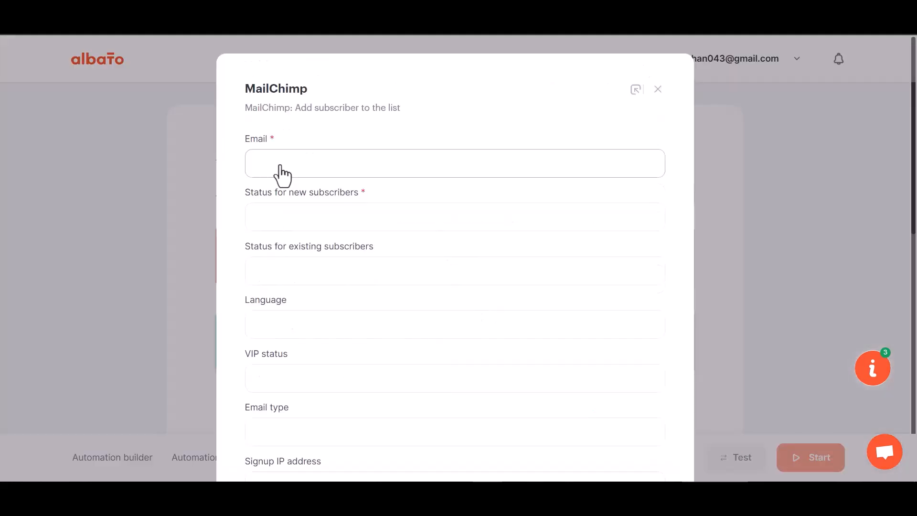
# - Map Email to webhook field 23 and set new-subscriber status to Subscribed
pyautogui.click(321, 169)
pyautogui.click(319, 241)
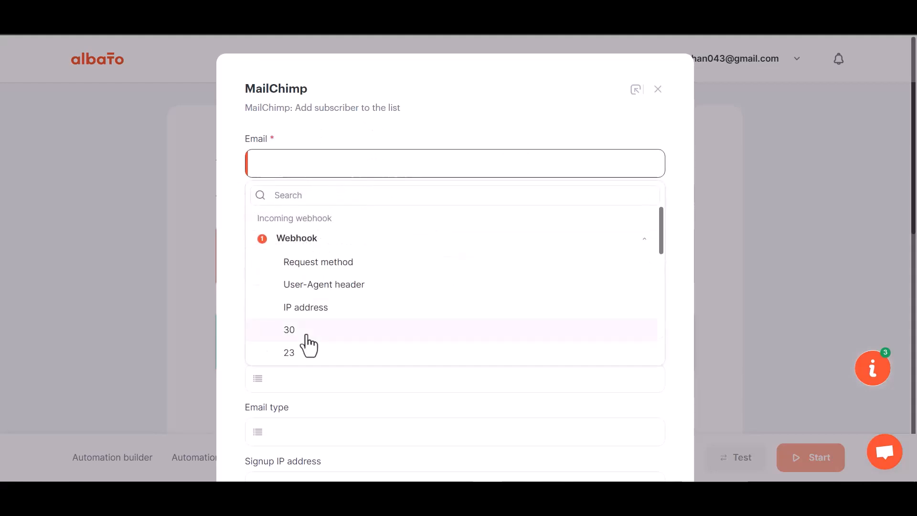
pyautogui.click(293, 353)
pyautogui.scroll(-2, 315, 300)
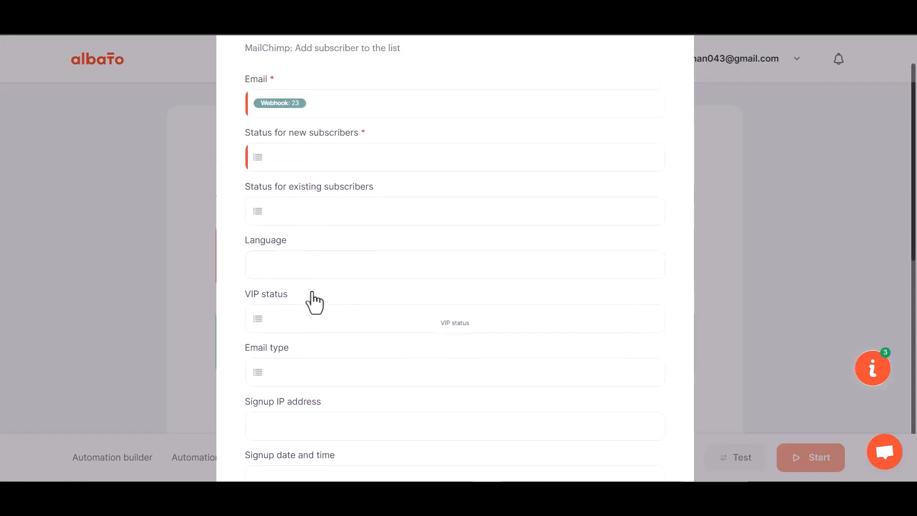
pyautogui.scroll(-2, 313, 300)
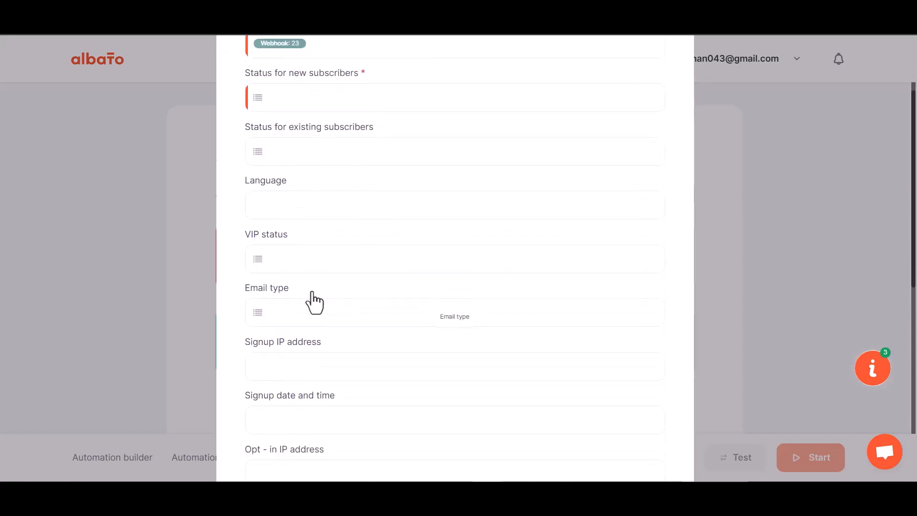
pyautogui.click(315, 98)
pyautogui.click(322, 183)
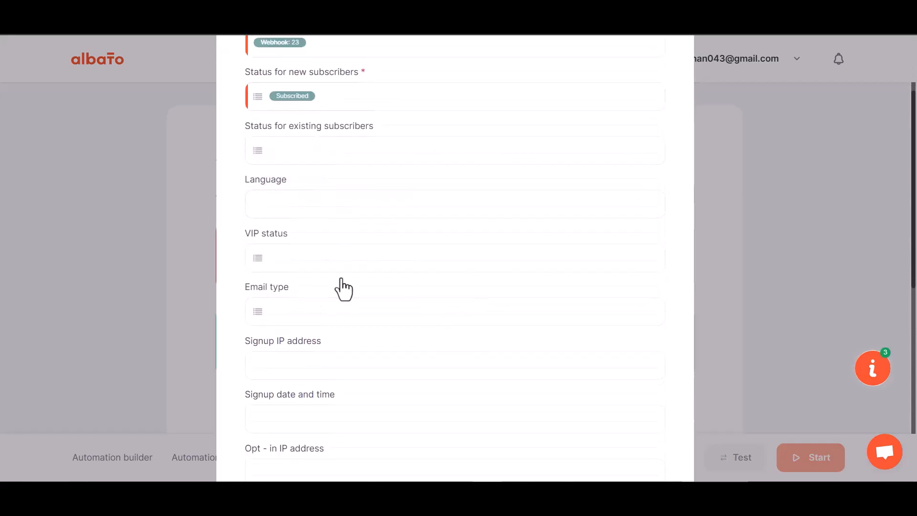
# - Map First Name, Last Name and Phone Number to webhook fields 29, 30 and 31
pyautogui.scroll(-12, 344, 286)
pyautogui.click(303, 223)
pyautogui.click(307, 301)
pyautogui.scroll(-1, 299, 410)
pyautogui.scroll(-1, 299, 415)
pyautogui.click(301, 399)
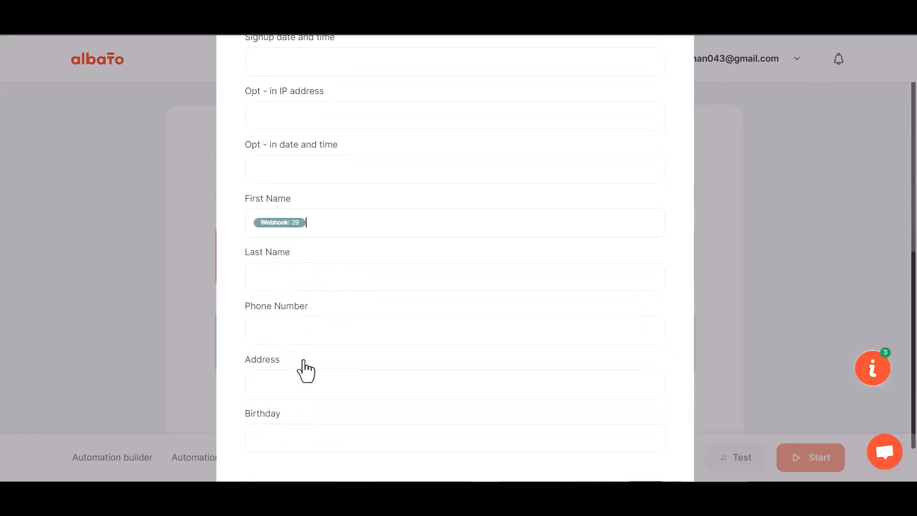
pyautogui.click(303, 280)
pyautogui.click(296, 354)
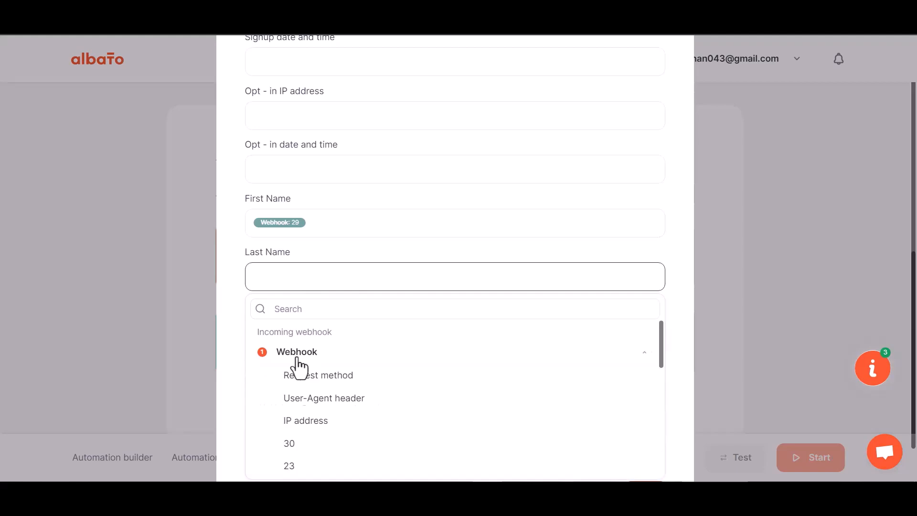
pyautogui.click(309, 442)
pyautogui.click(313, 277)
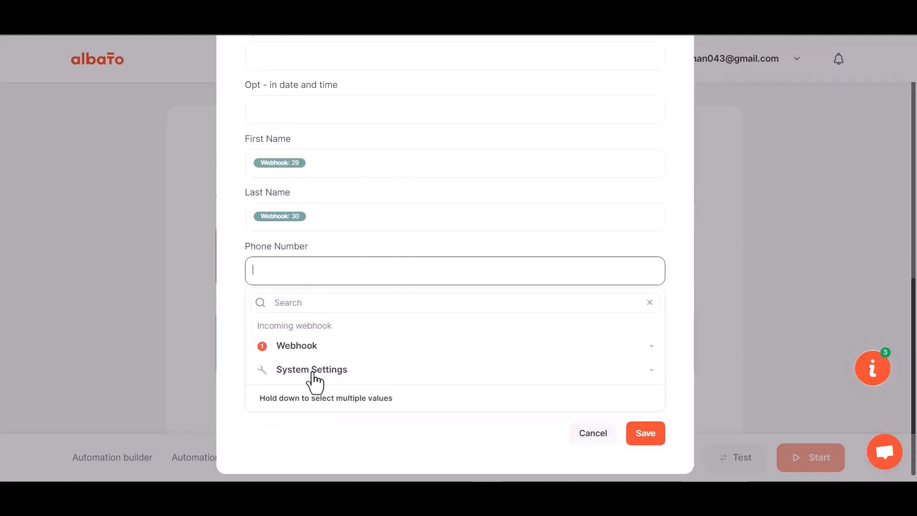
pyautogui.click(303, 346)
pyautogui.scroll(-4, 312, 459)
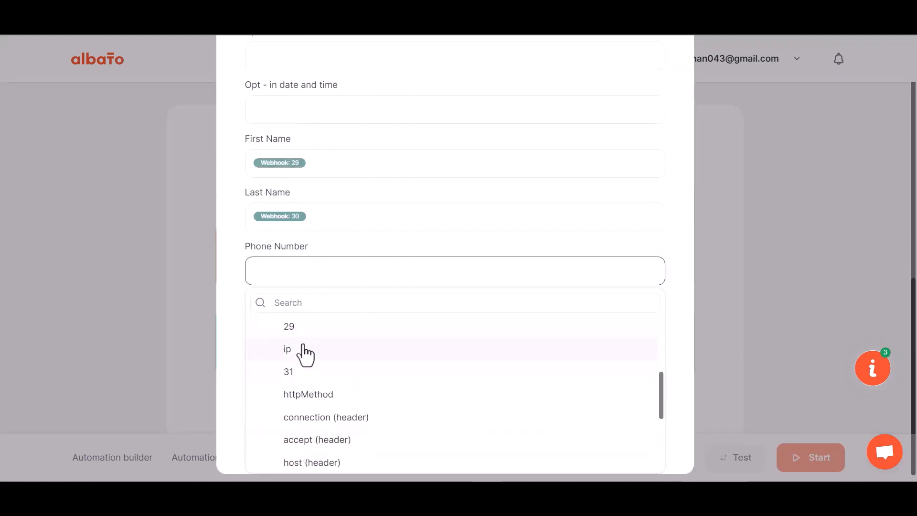
pyautogui.click(297, 372)
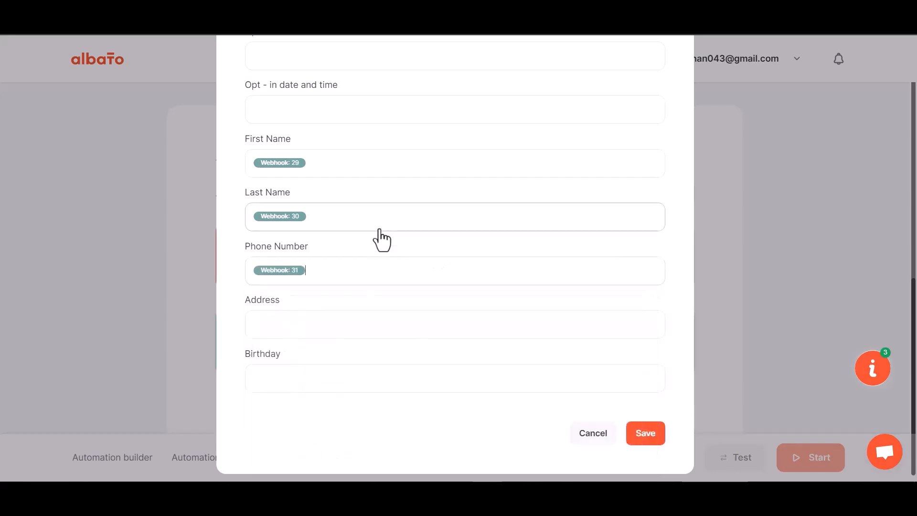
# - Save the MailChimp field mapping and start the Albato automation
pyautogui.click(635, 430)
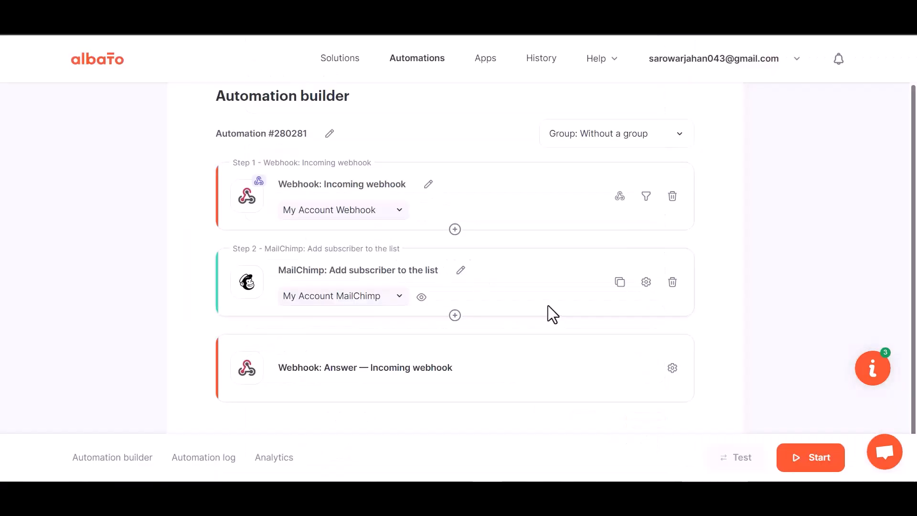
pyautogui.click(810, 461)
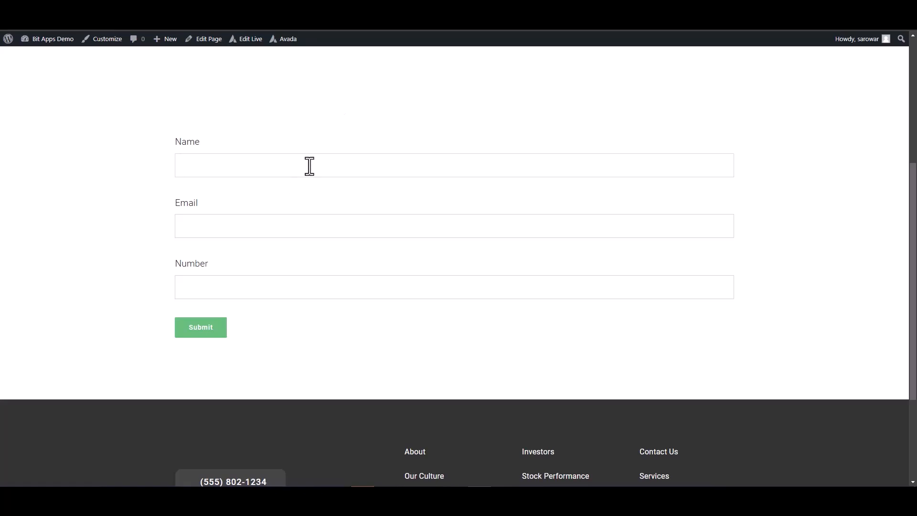
pyautogui.click(310, 166)
# - Submit the Avada form with name 'Bit Integrations', the support e-mail and number 444555666
pyautogui.write('tegrations')
pyautogui.press('Tab')
pyautogui.click(648, 284)
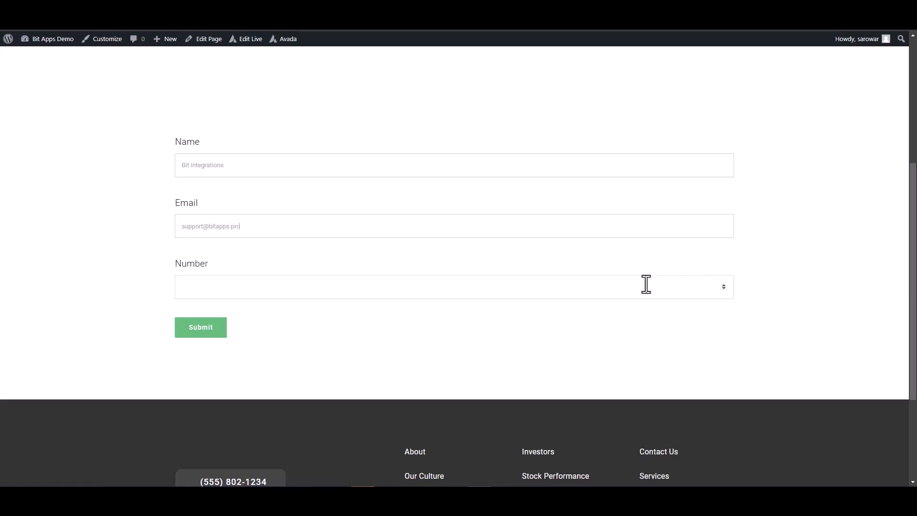
pyautogui.write('444555666')
pyautogui.click(210, 329)
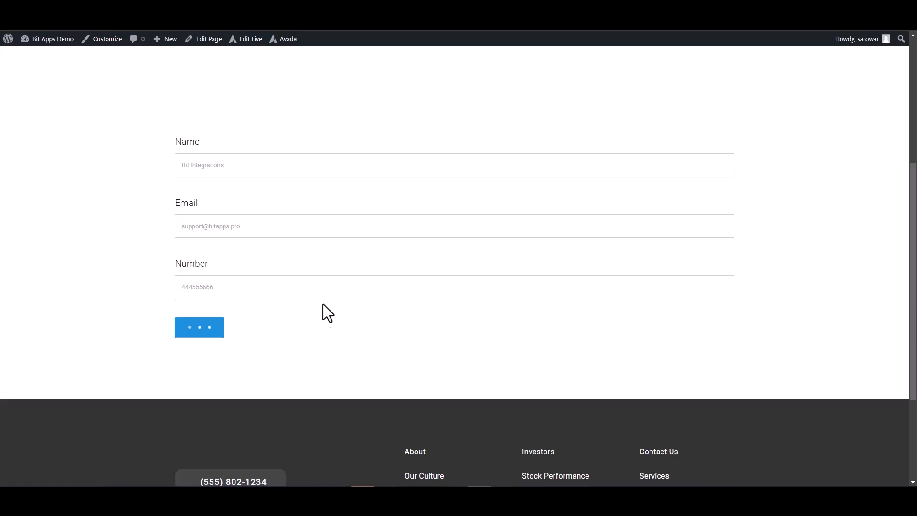
pyautogui.tripleClick(514, 368)
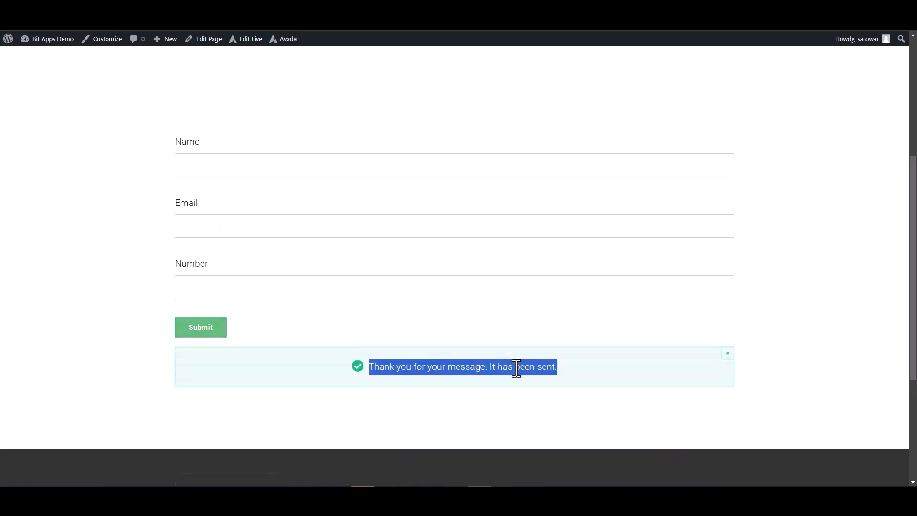
# - Deselect the highlighted sent-confirmation message on the form page
pyautogui.click(783, 348)
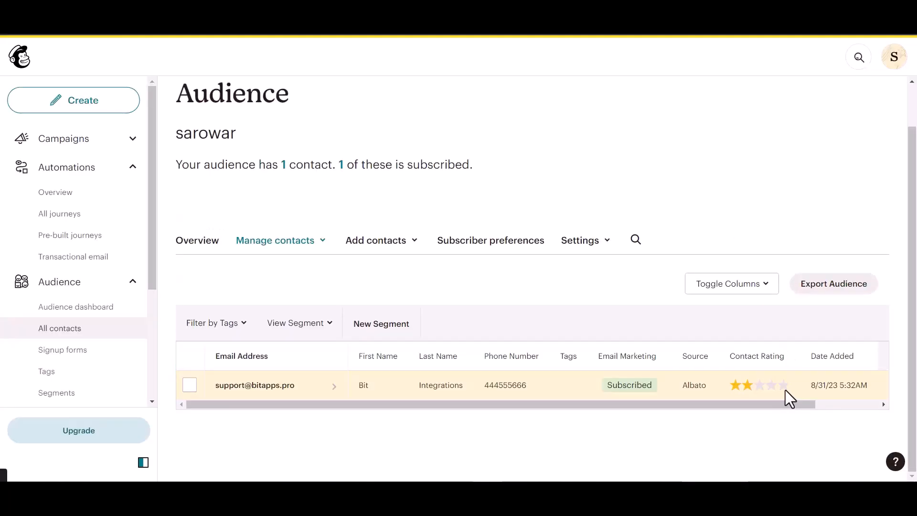